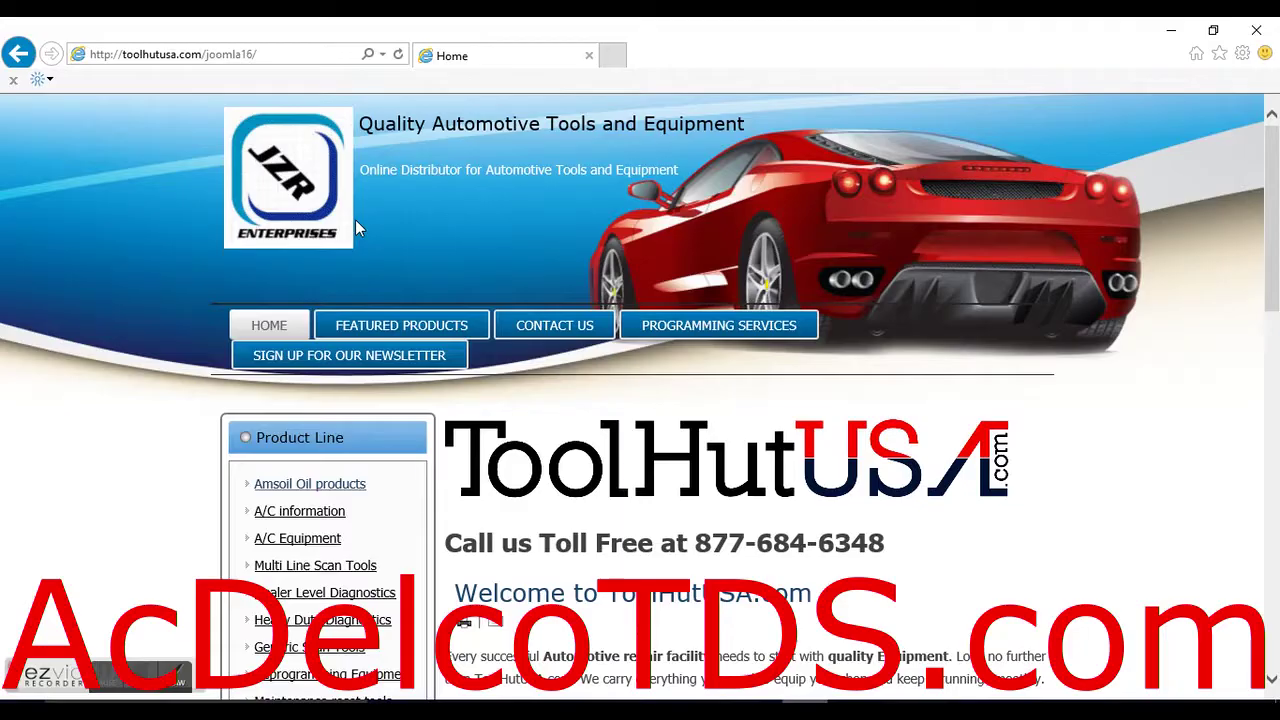
Go to acdelcotds.com and open the Register as a New User form.
click(284, 50)
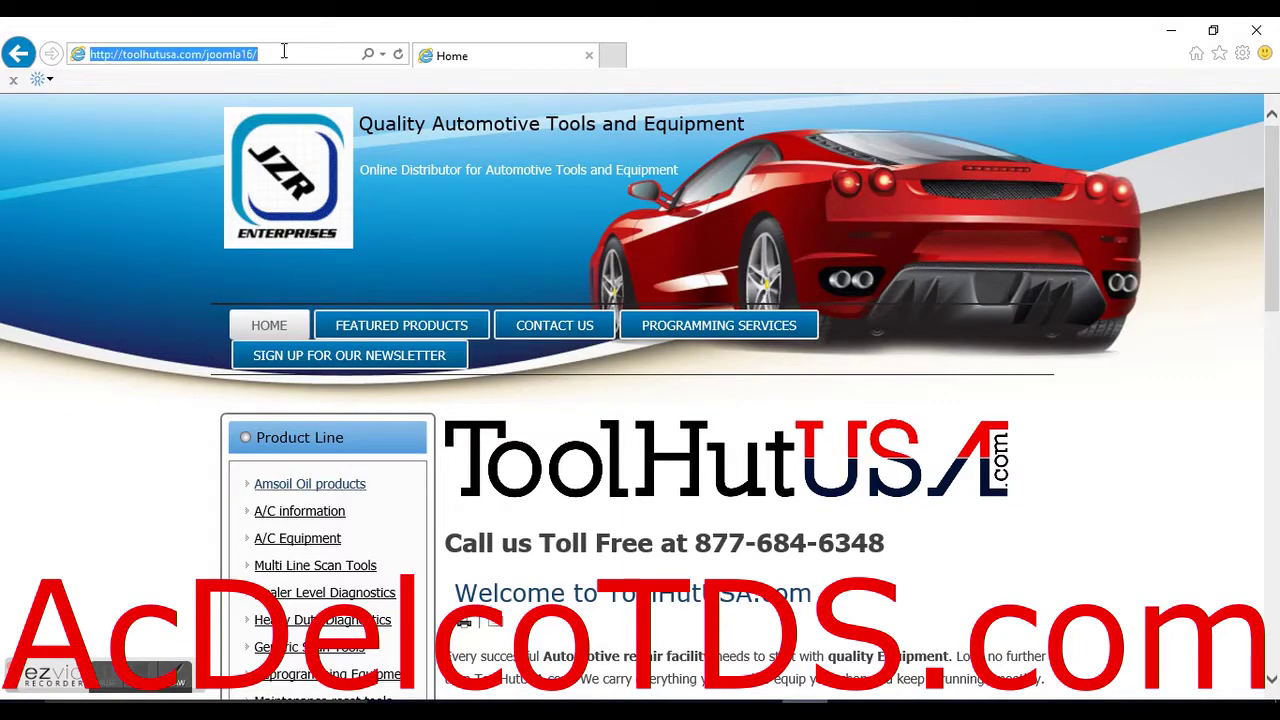
text(acde)
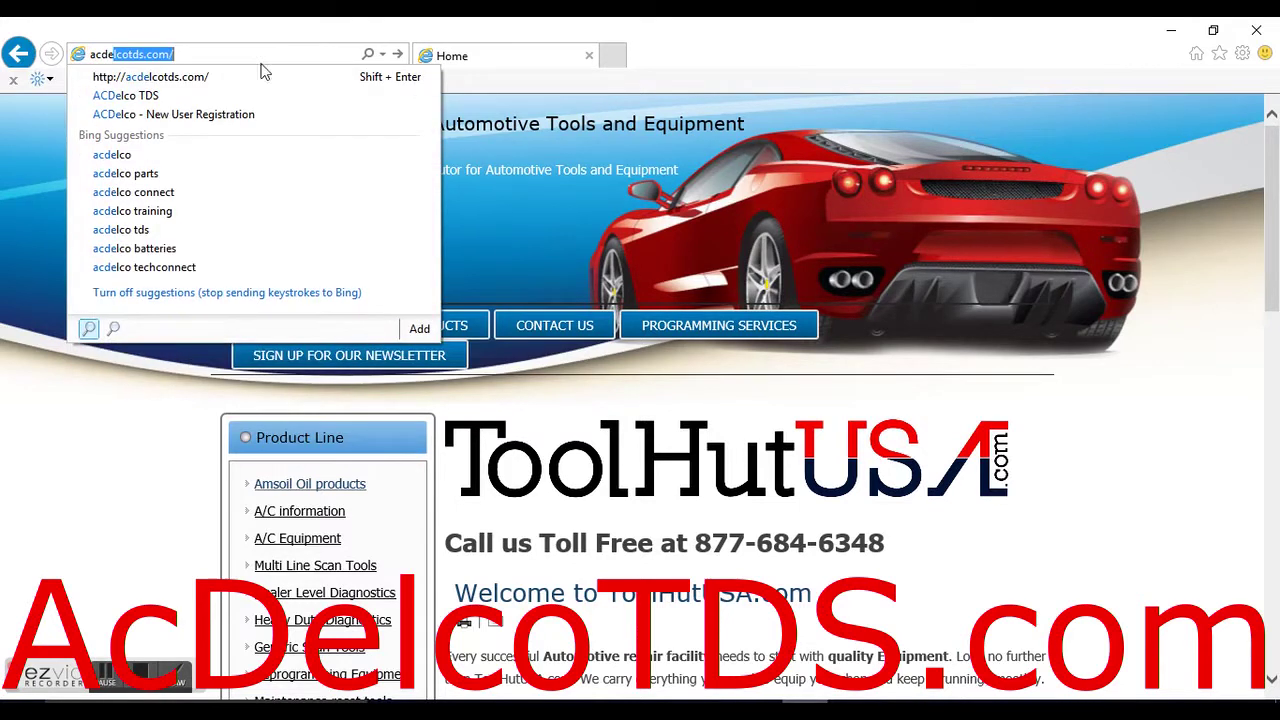
click(190, 78)
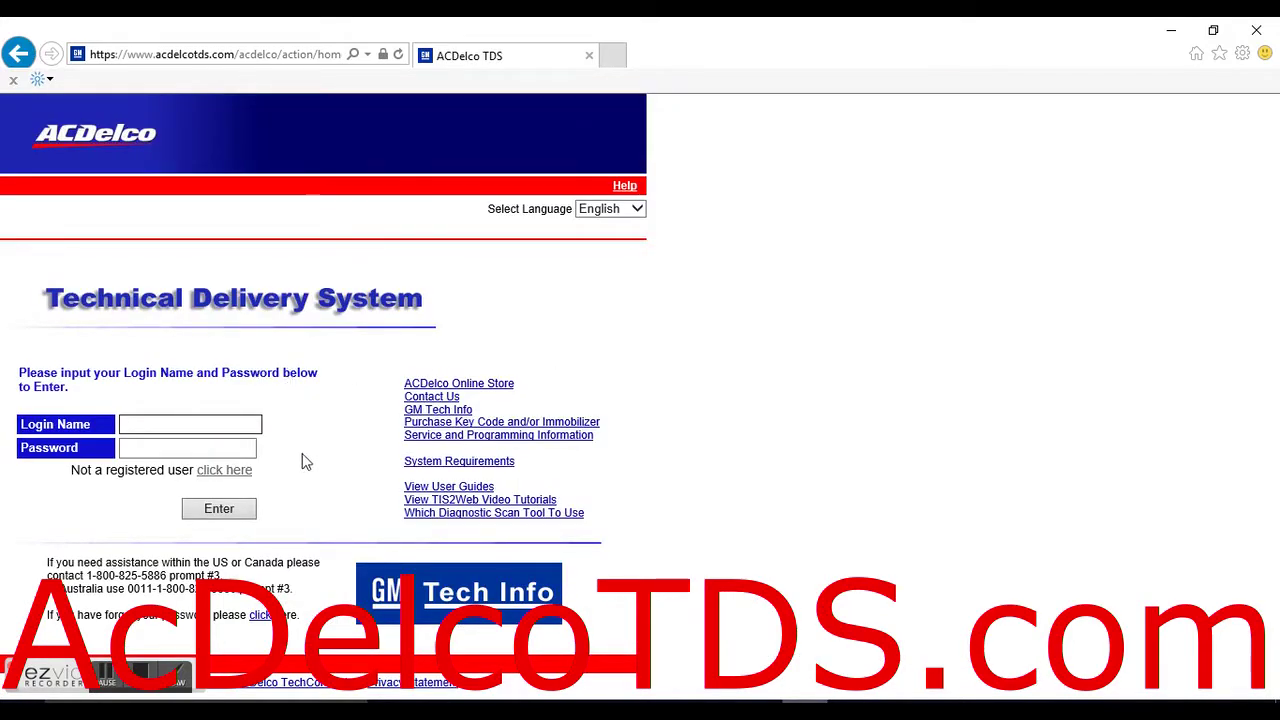
click(237, 478)
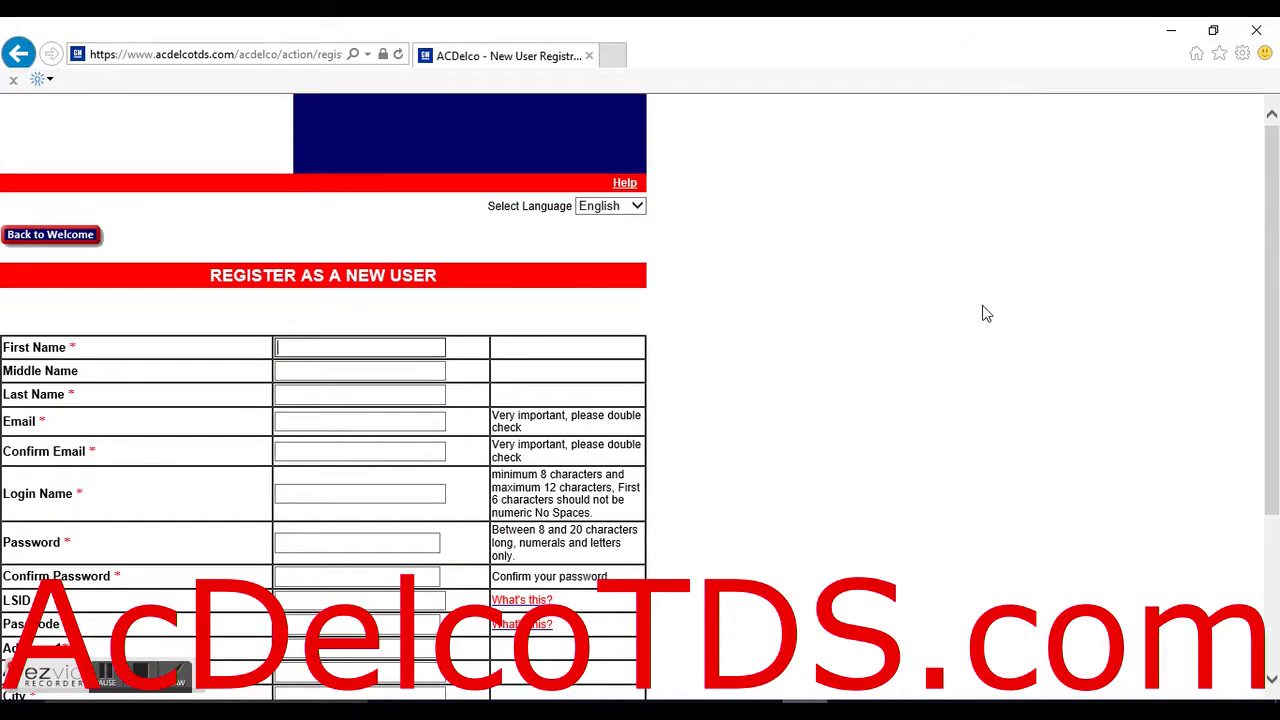
Refresh the registration page and return to the ACDelco TDS welcome page.
drag(1272, 156, 1276, 270)
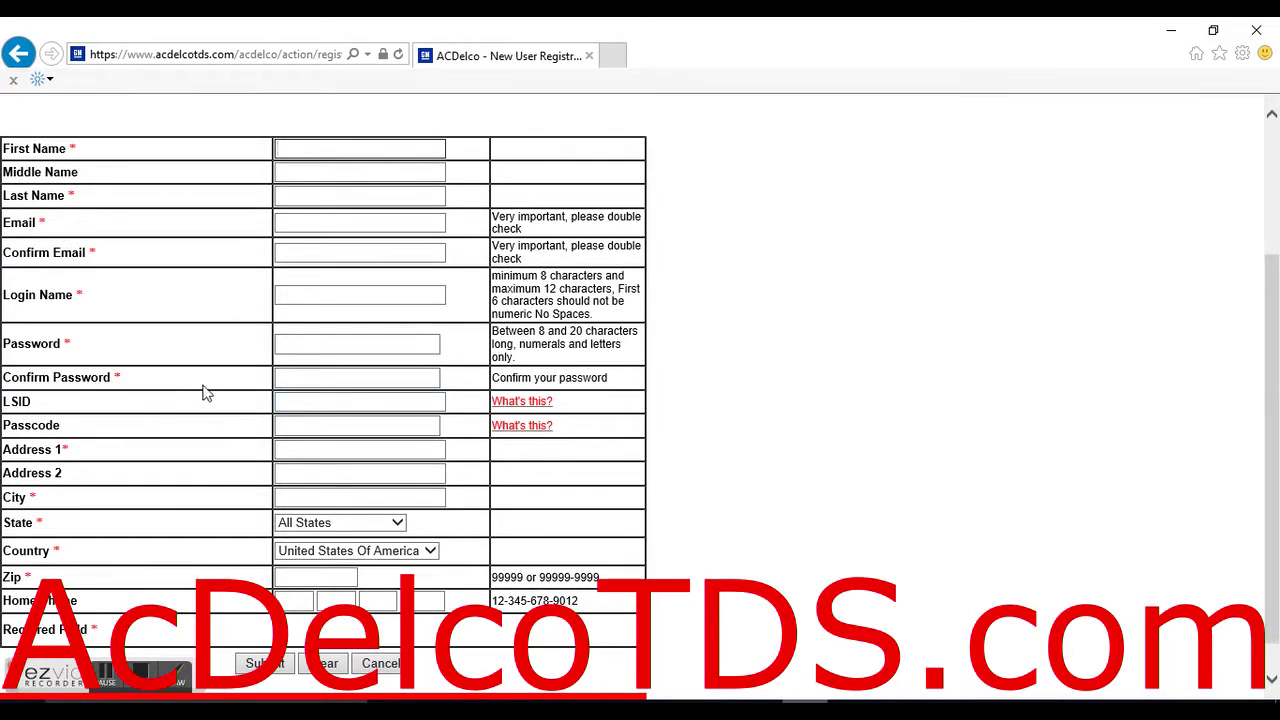
click(309, 401)
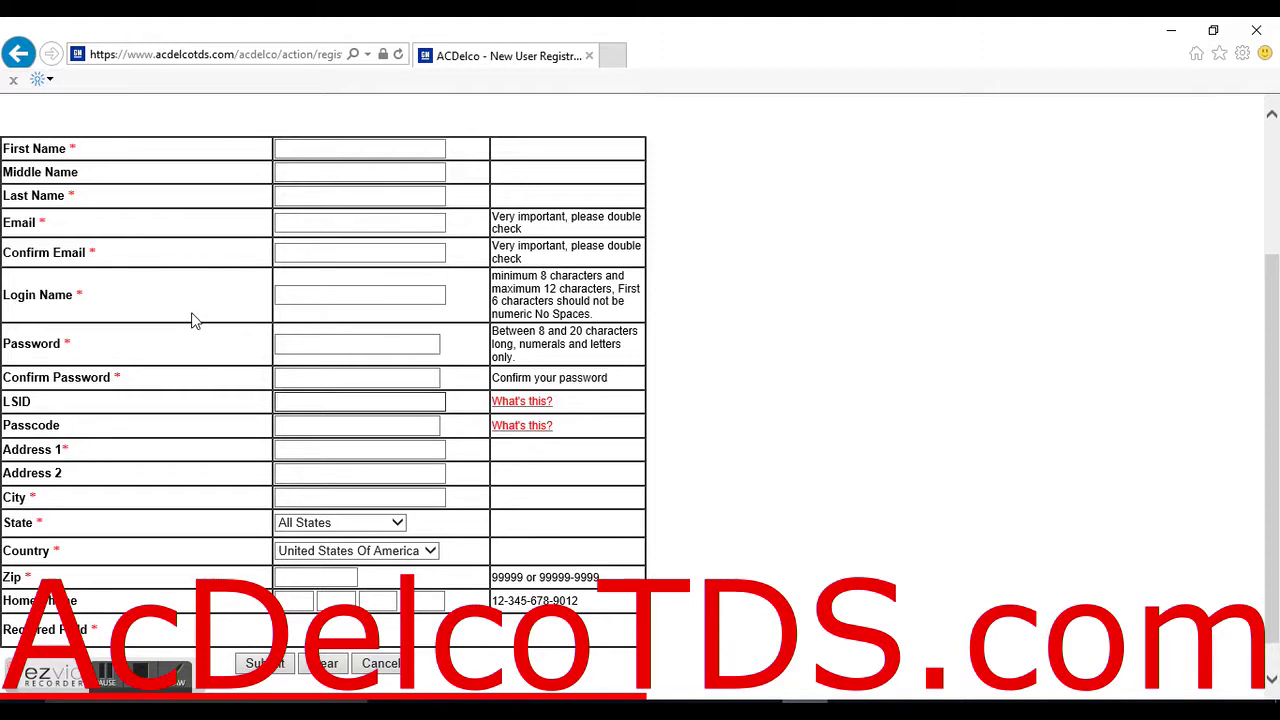
key(F5)
scroll(195, 320, up, 5)
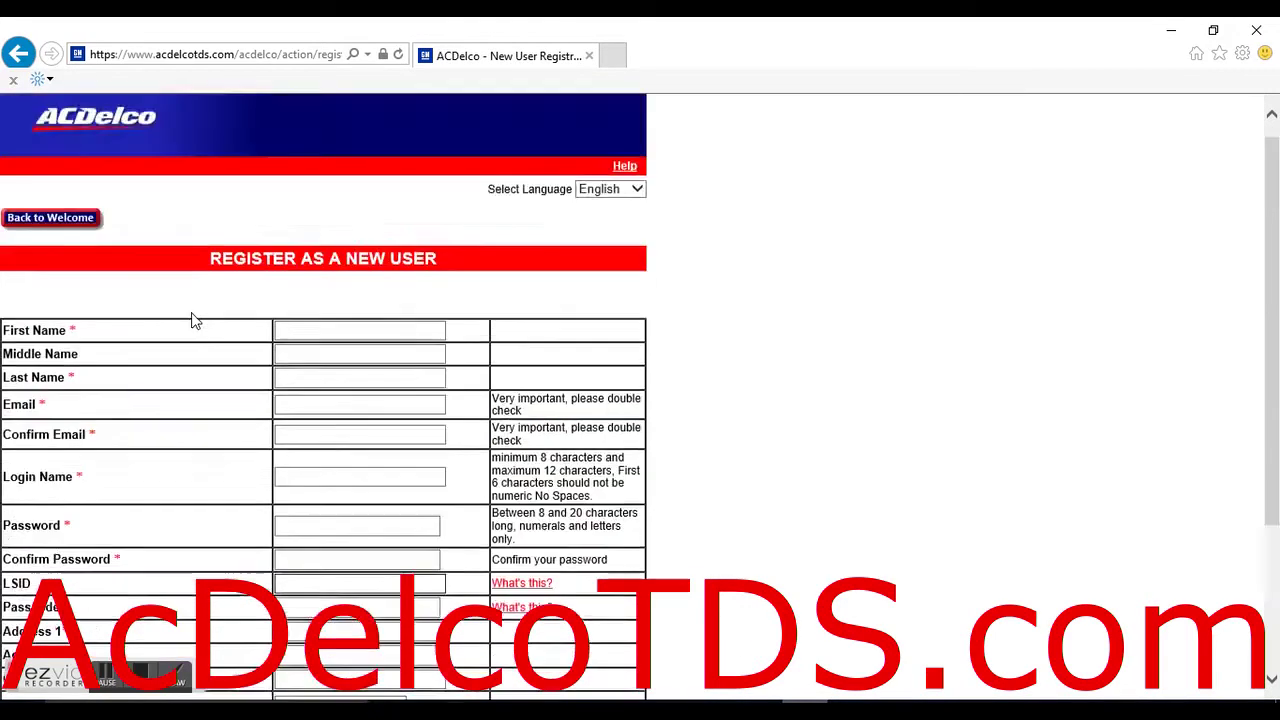
scroll(175, 234, up, 3)
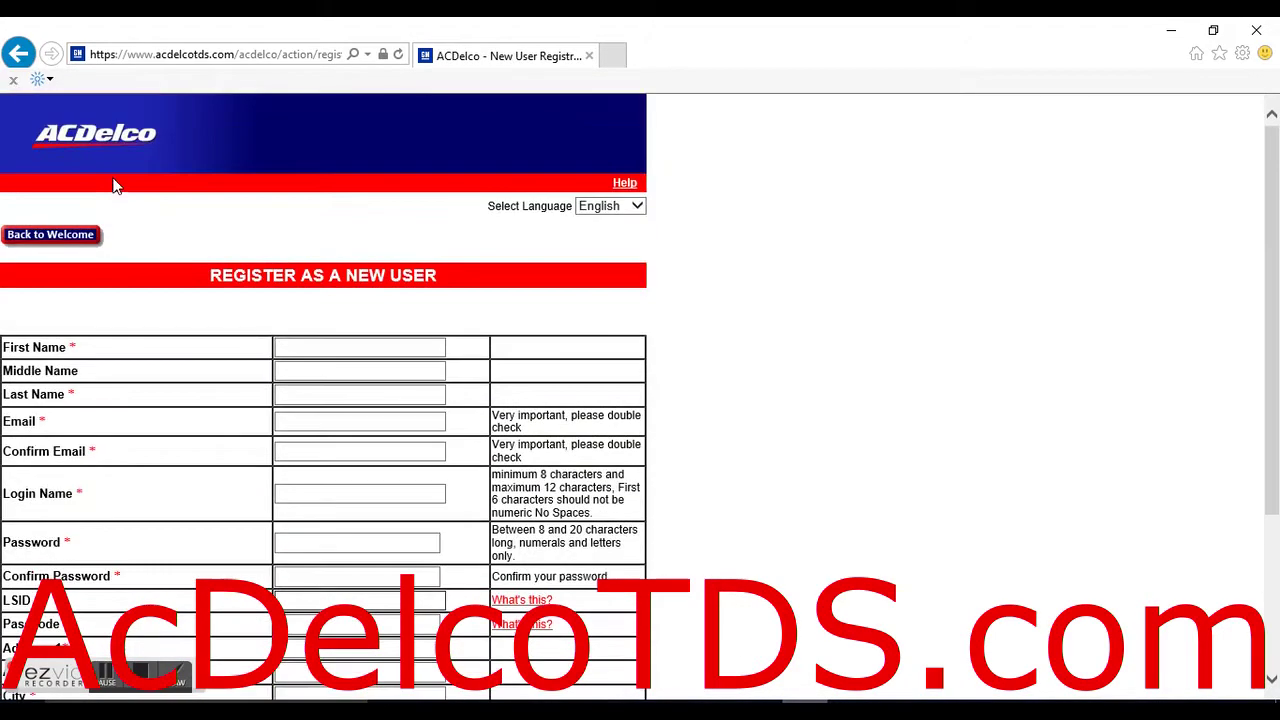
click(70, 242)
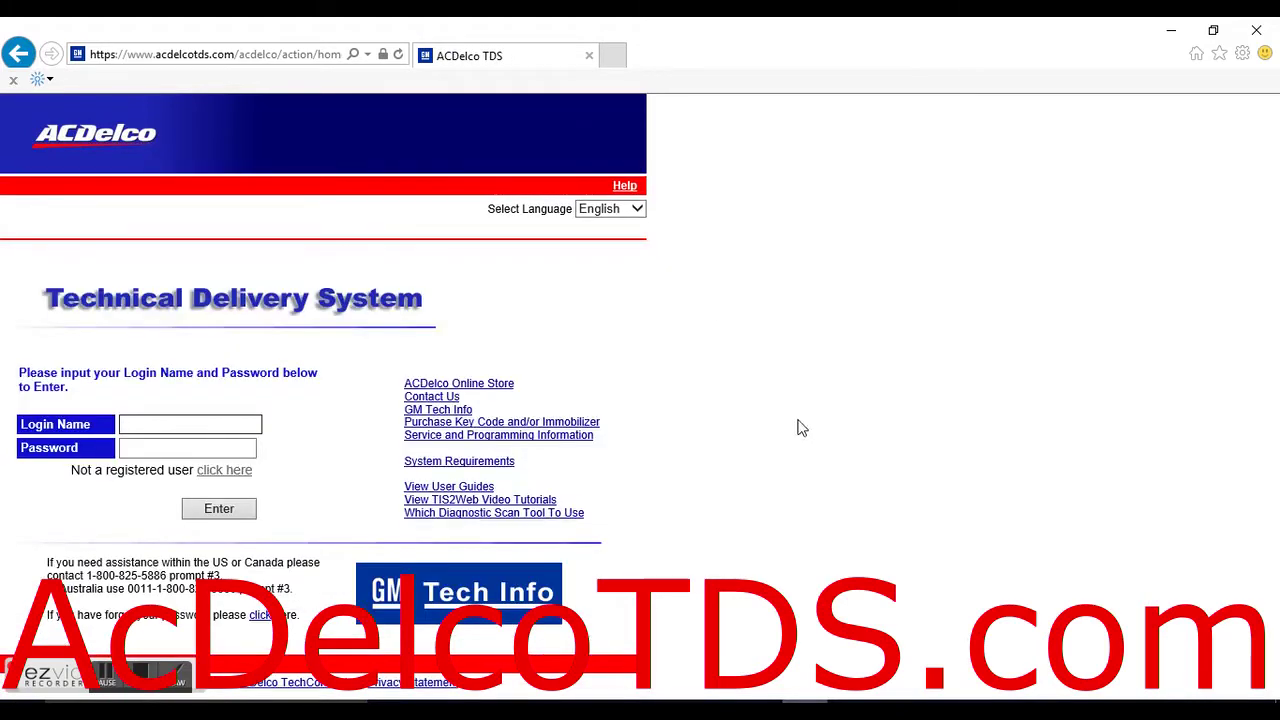
Start a Service Programming Only subscription from the Service and Programming Information offers.
click(550, 437)
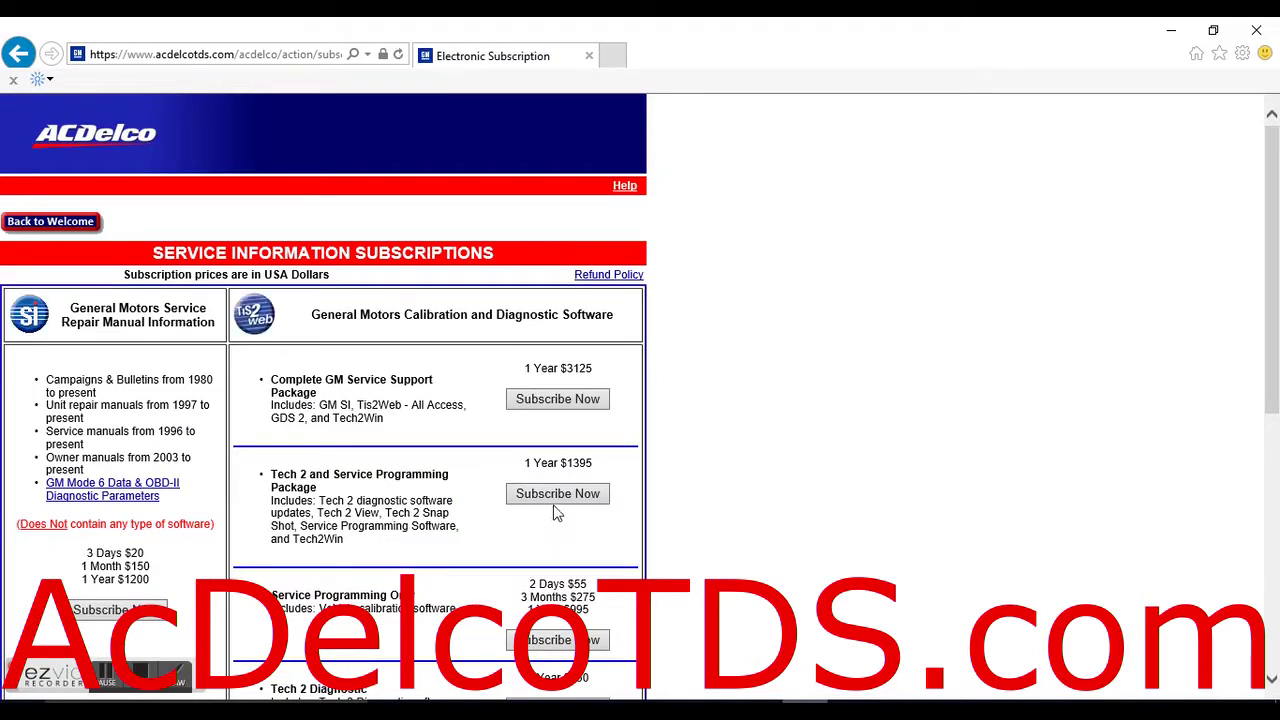
click(545, 640)
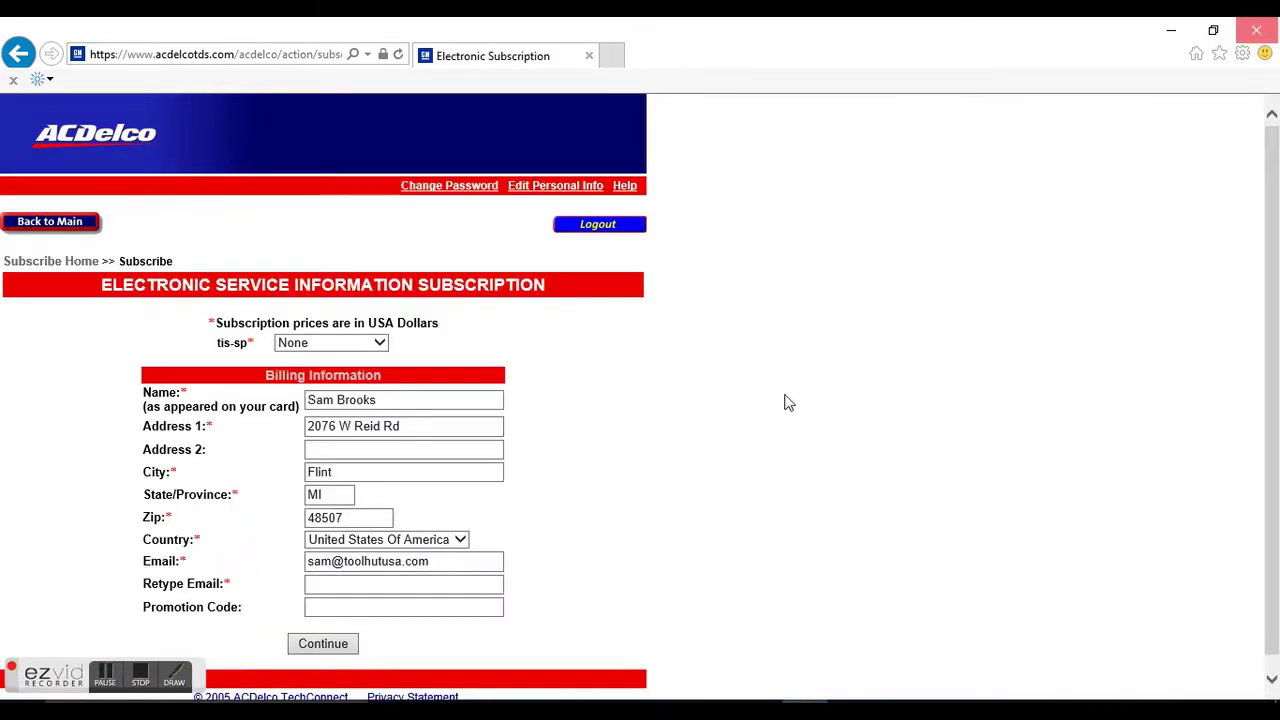
Choose the 2 Days ($55) plan in the tis-sp subscription dropdown.
click(341, 343)
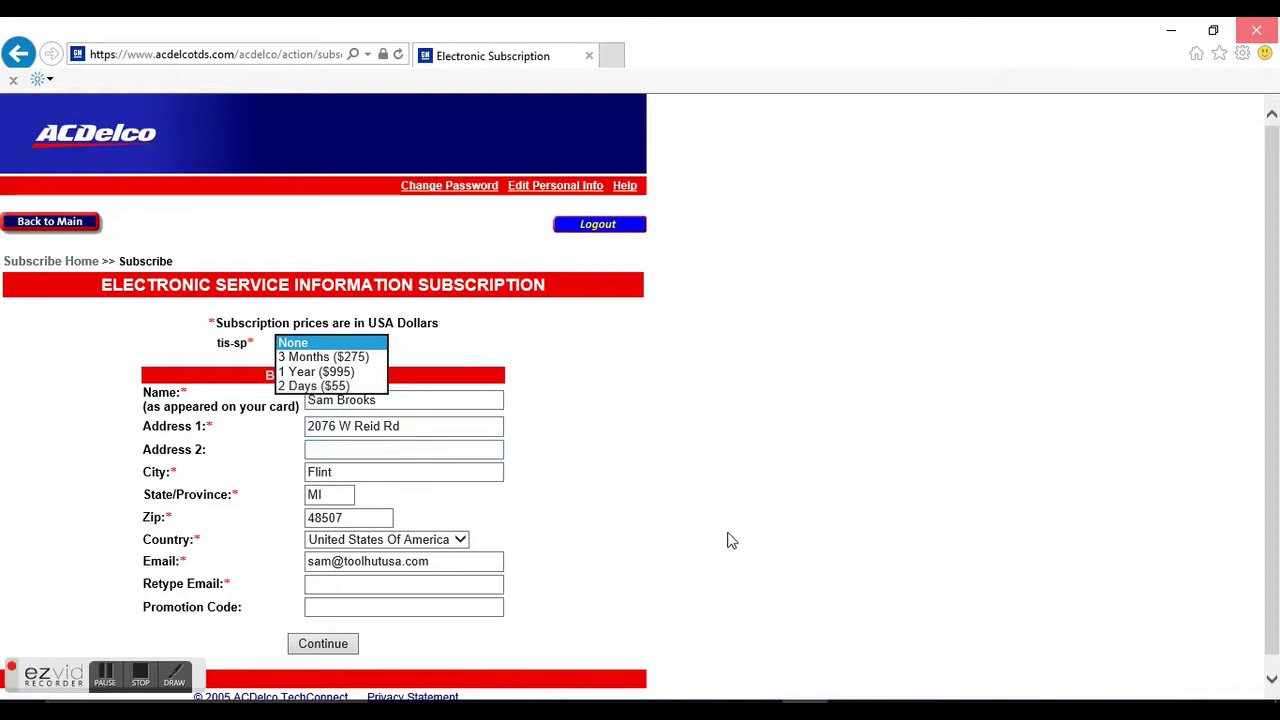
click(620, 553)
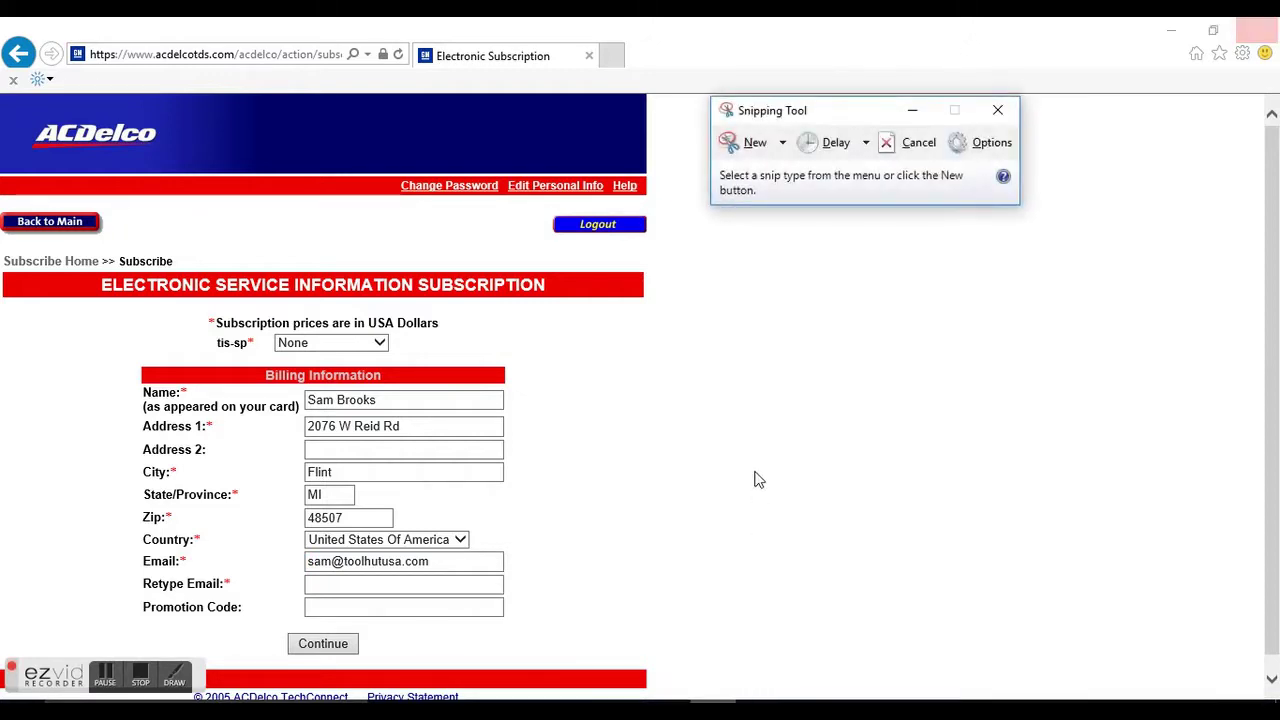
click(379, 343)
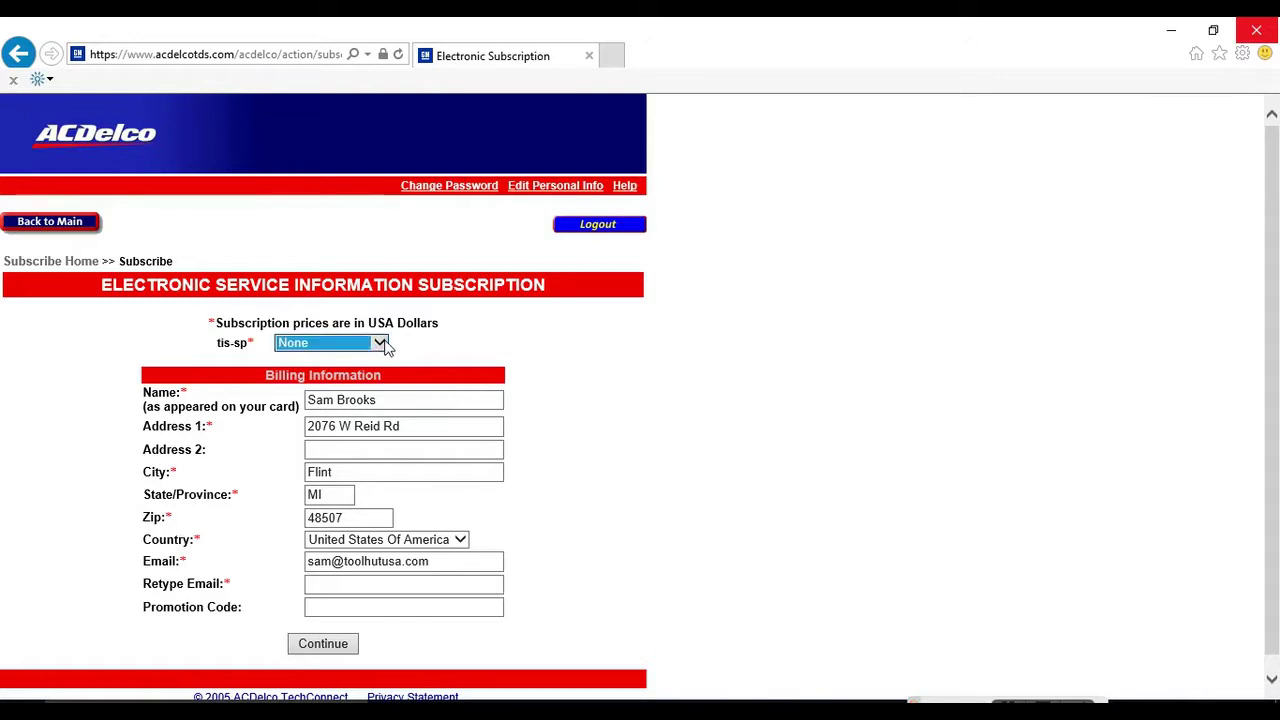
click(337, 385)
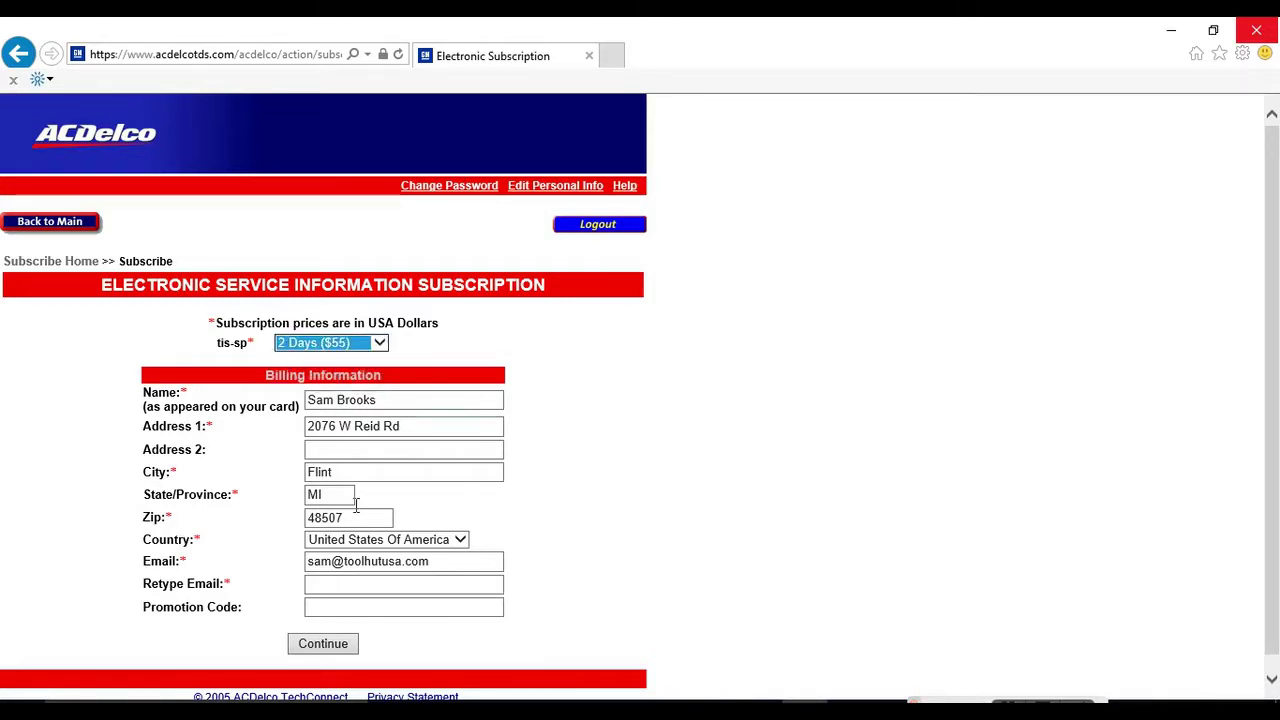
Enter the e-mail address again in Retype Email and submit the billing form.
click(341, 586)
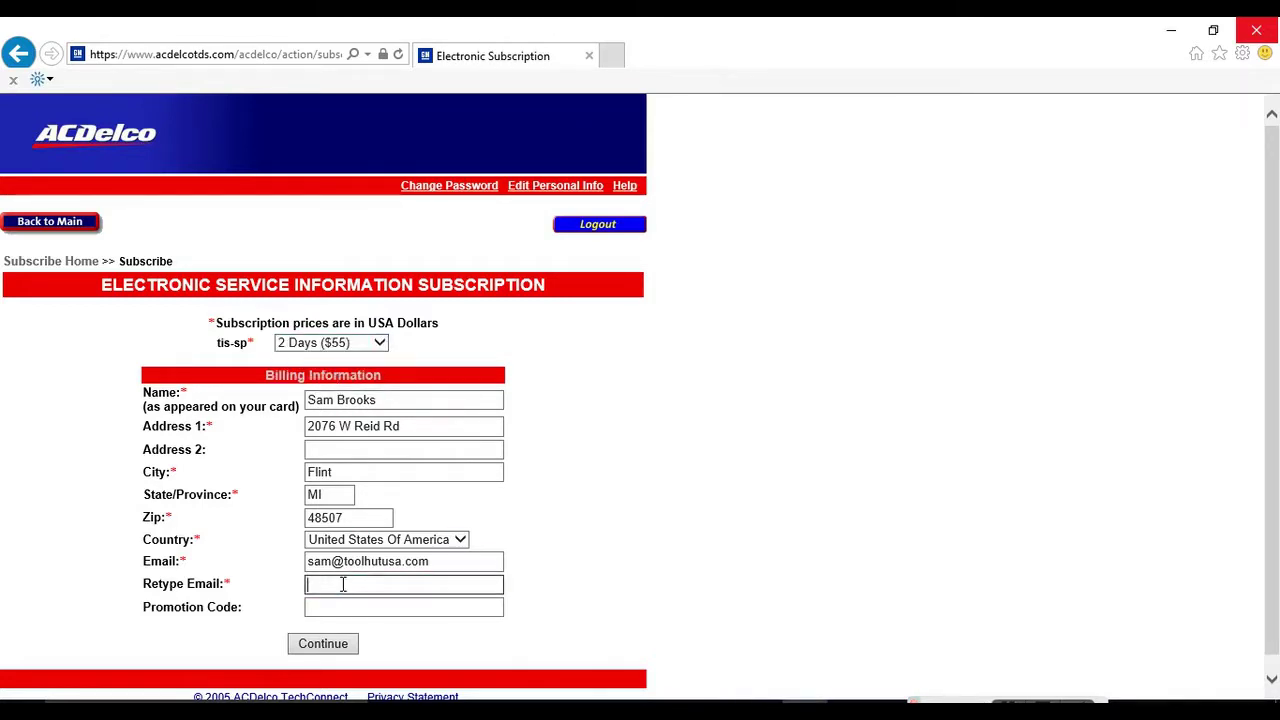
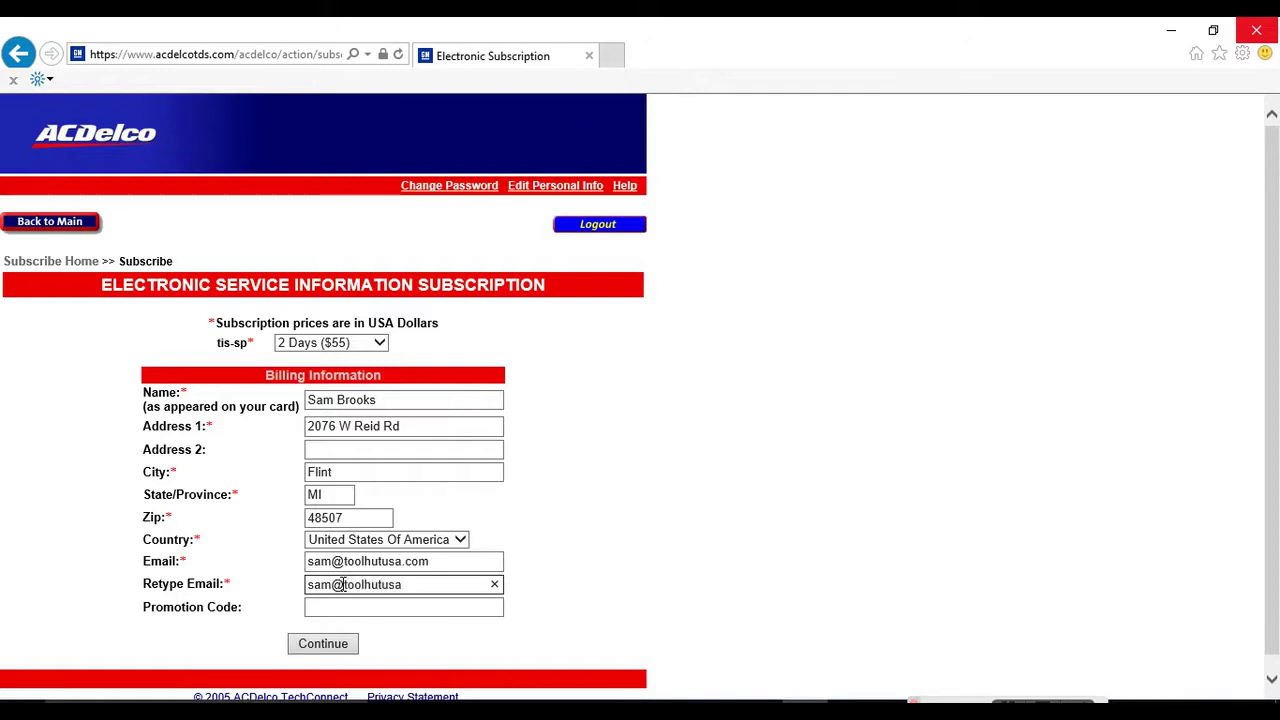
click(348, 646)
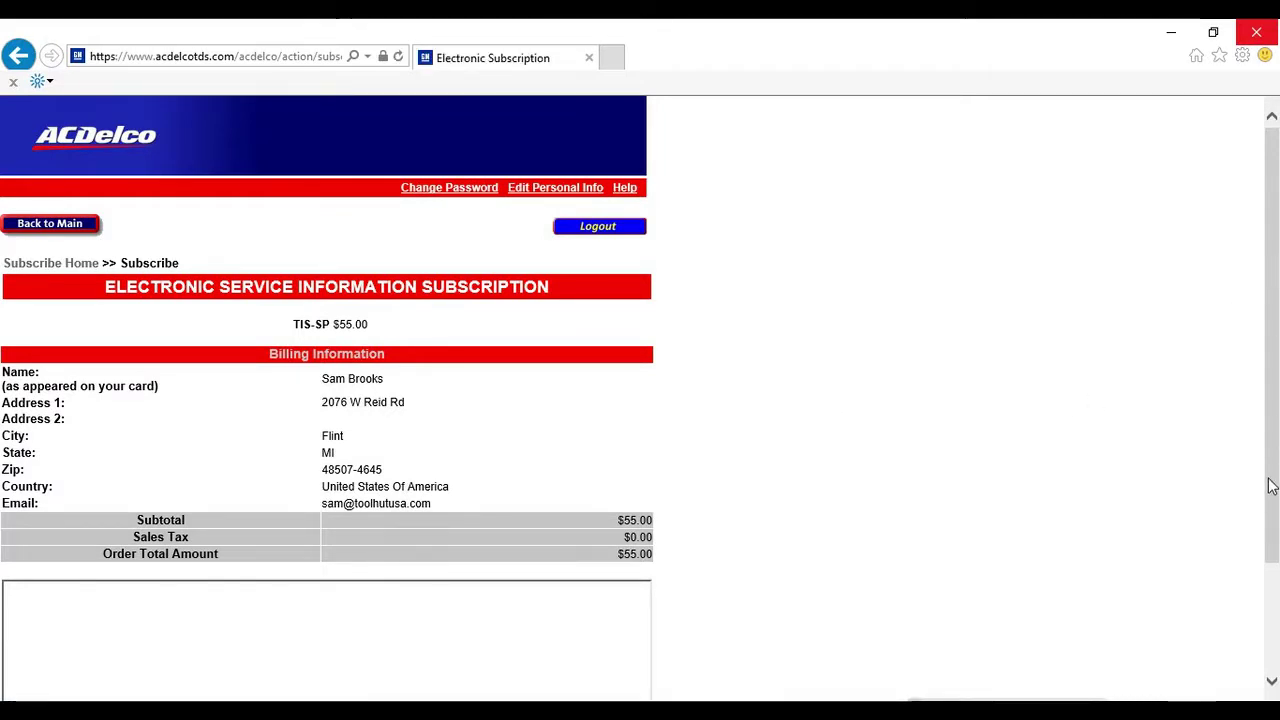
Accept the End User License and purchase the $55.00 two-day TIS-SP subscription.
scroll(1252, 568, down, 3)
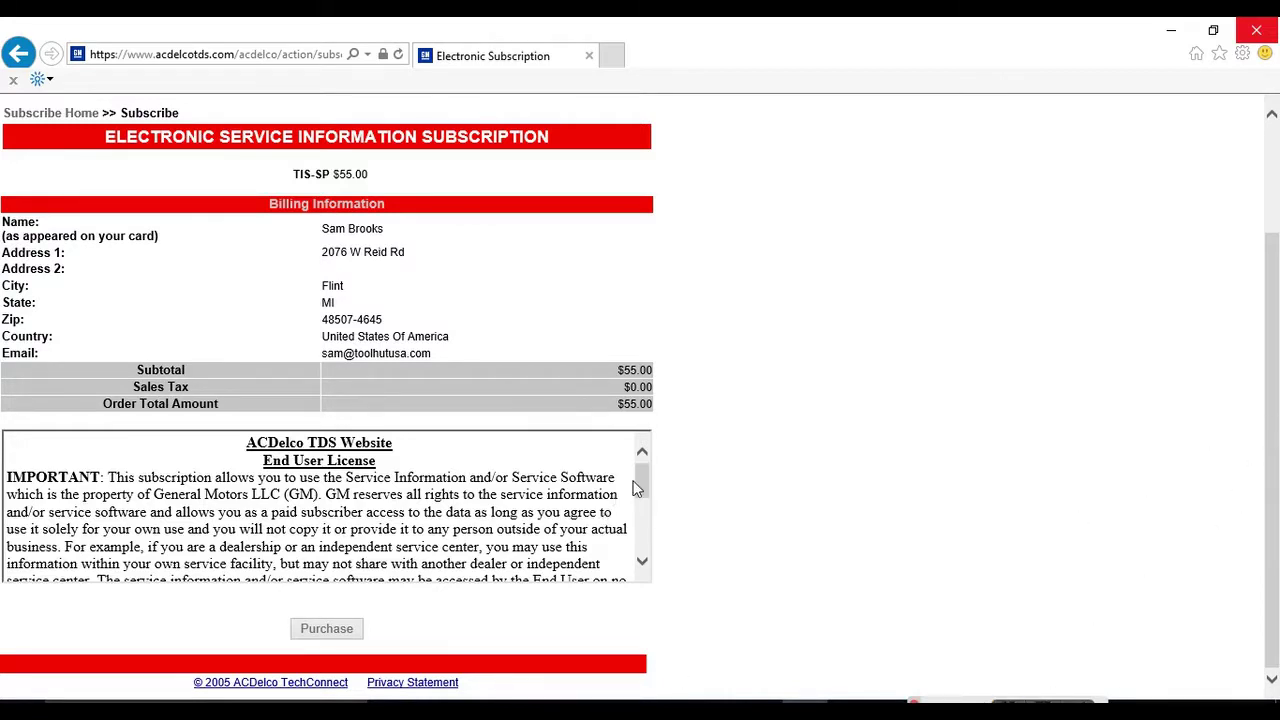
drag(642, 483, 643, 566)
click(264, 557)
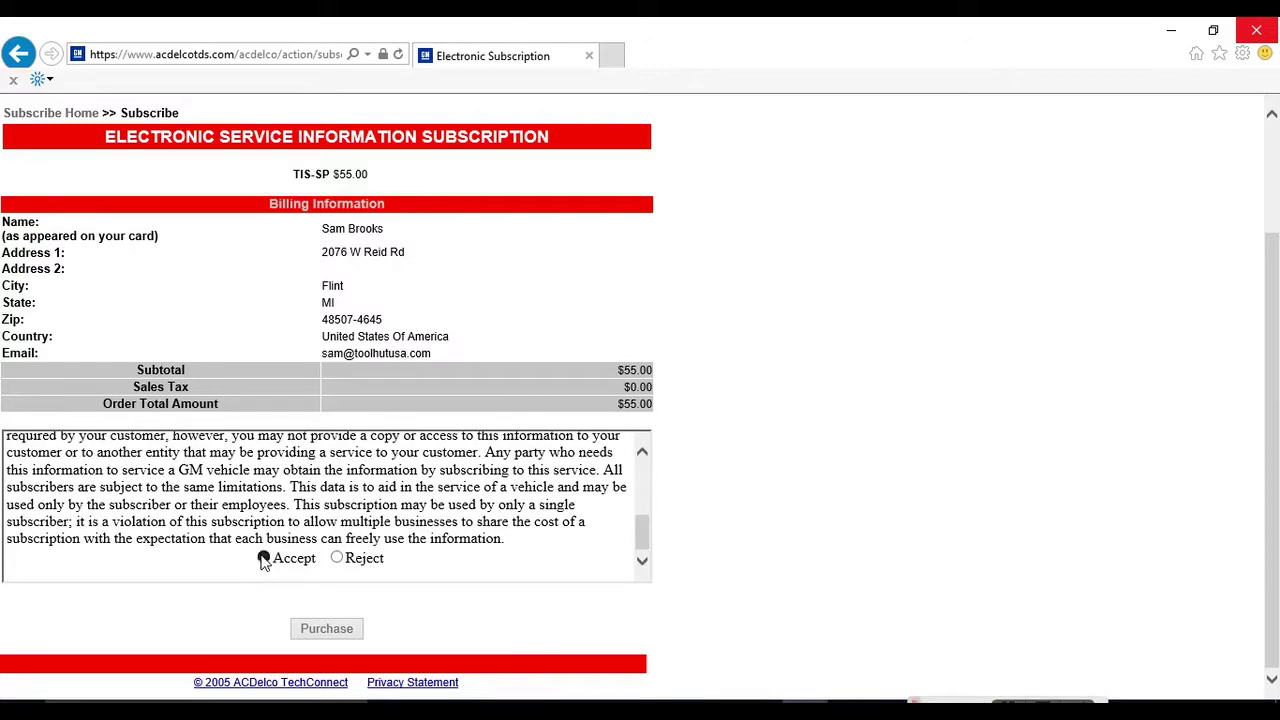
click(309, 640)
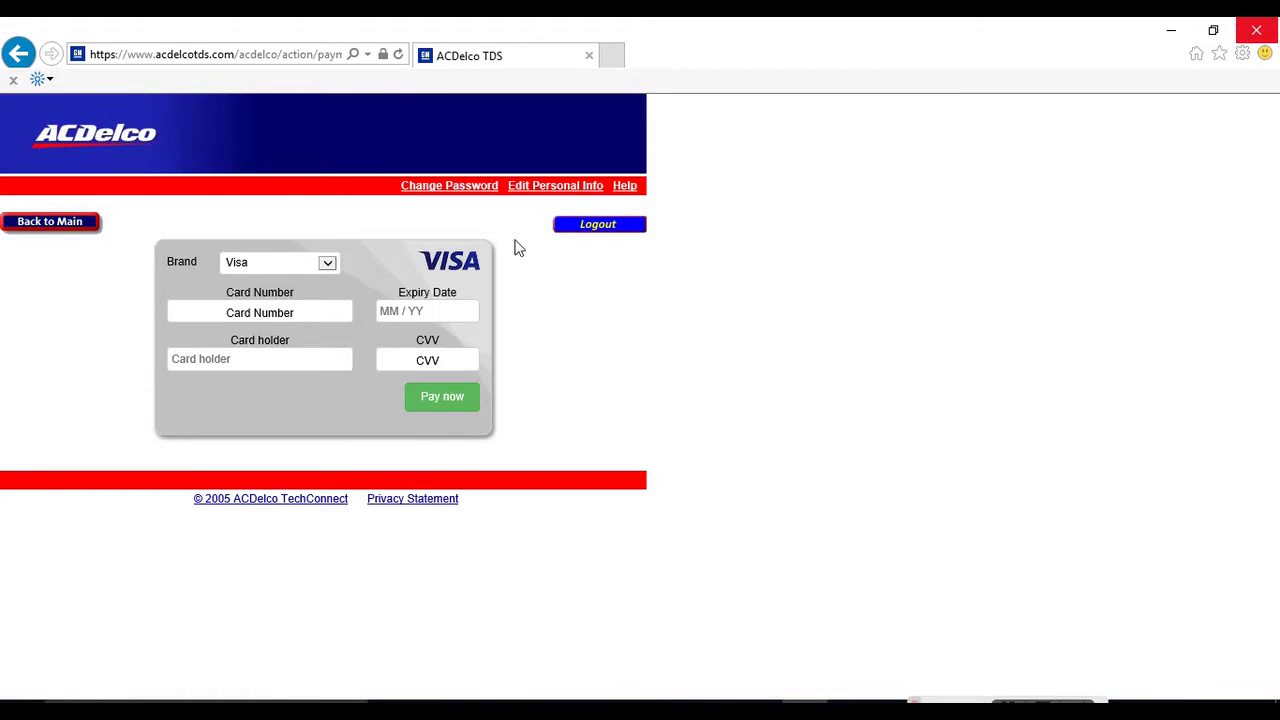
Log out from the card payment page, back to the GM subscription packages list.
click(605, 230)
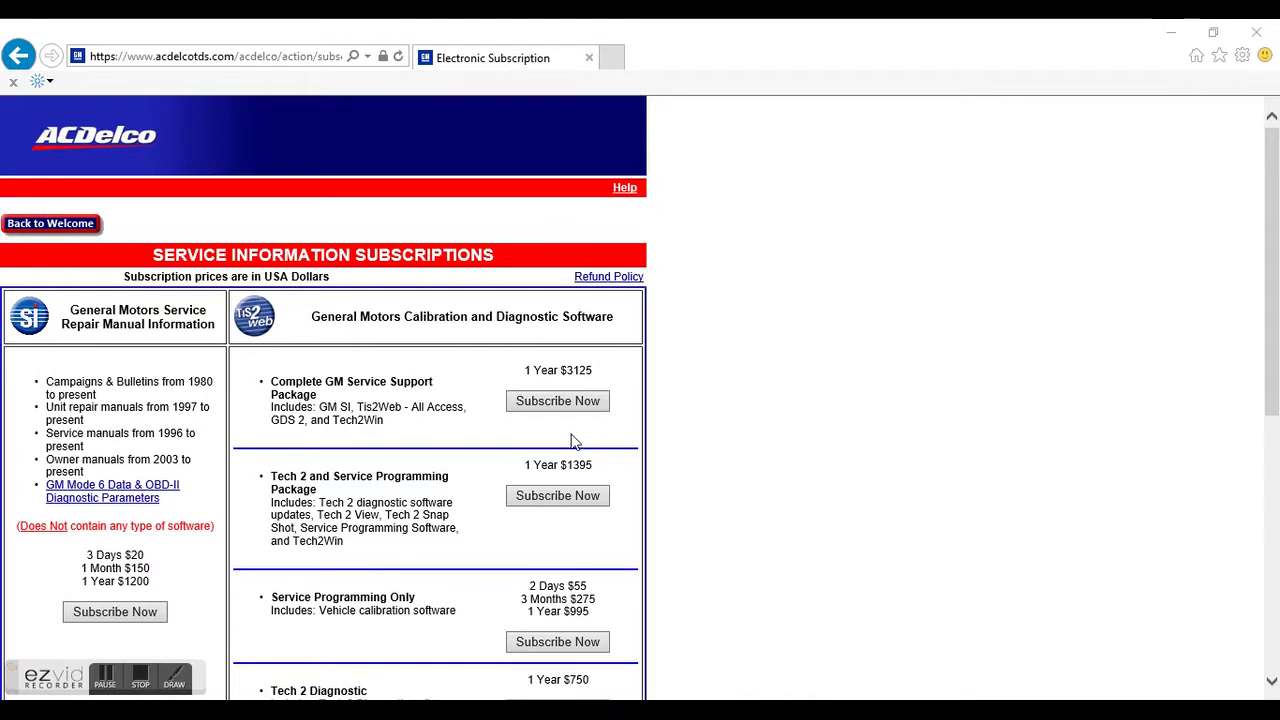
drag(265, 500, 297, 528)
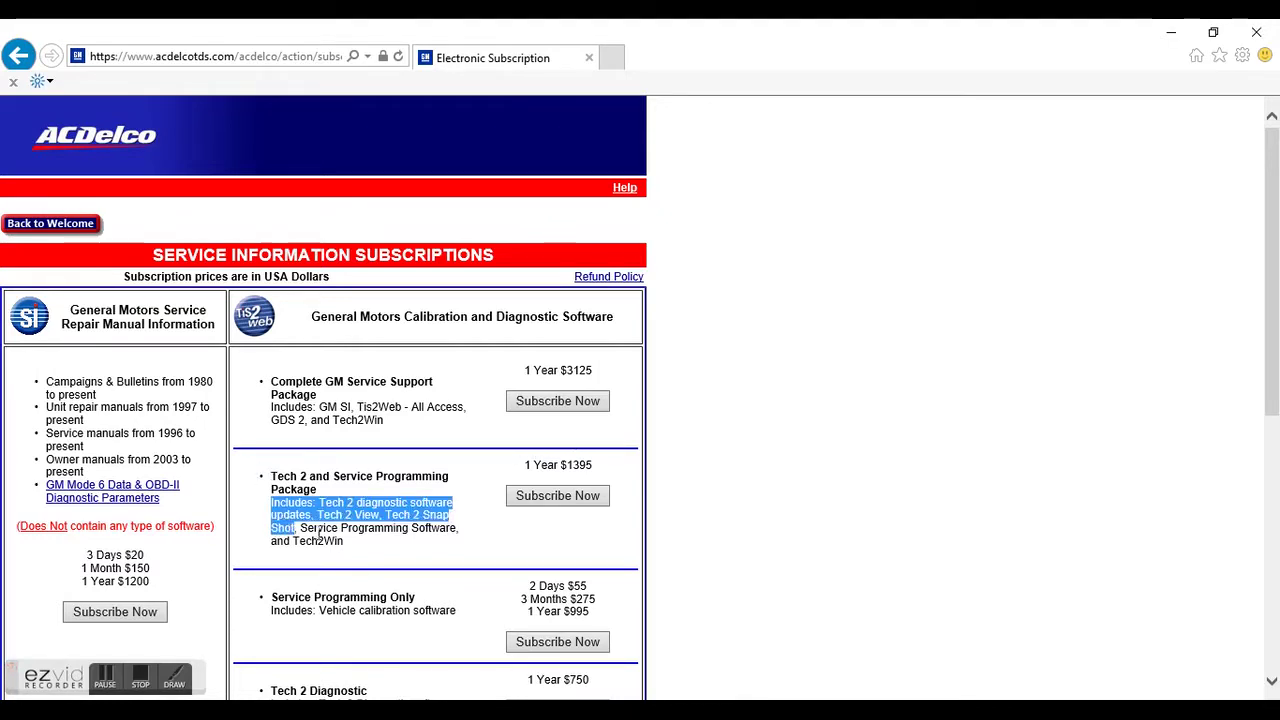
click(540, 549)
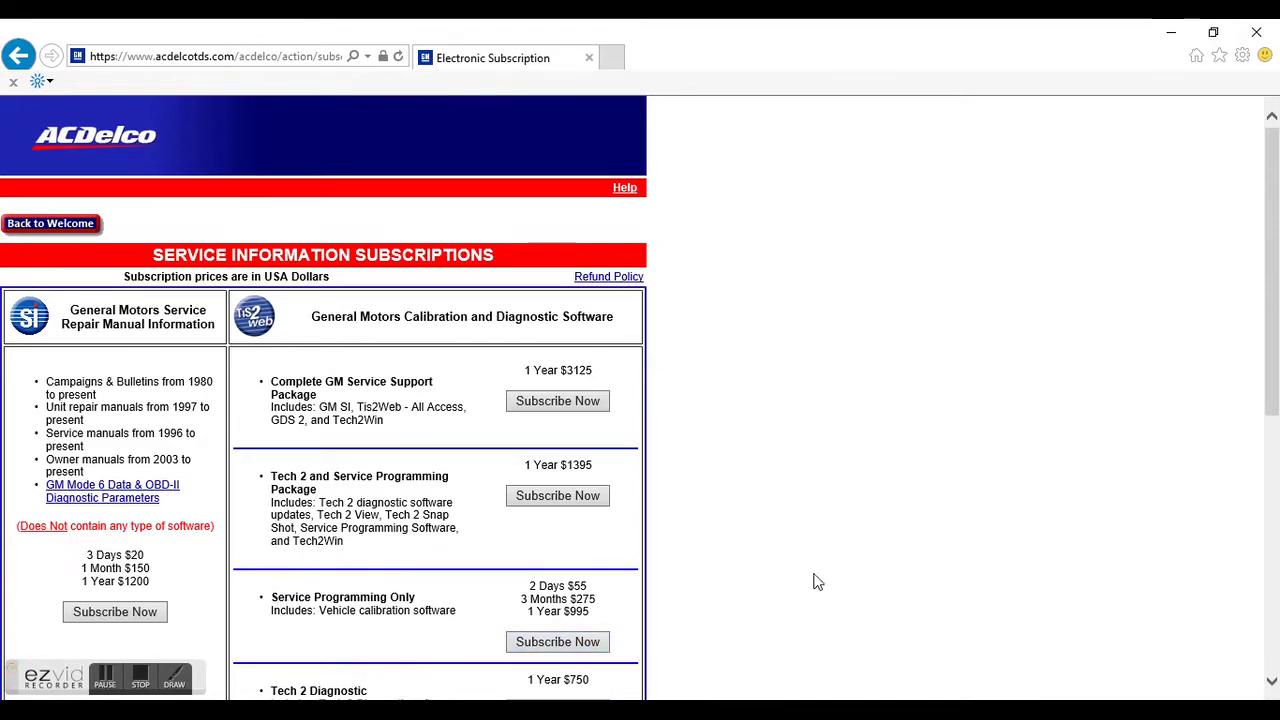
drag(1276, 363, 1276, 598)
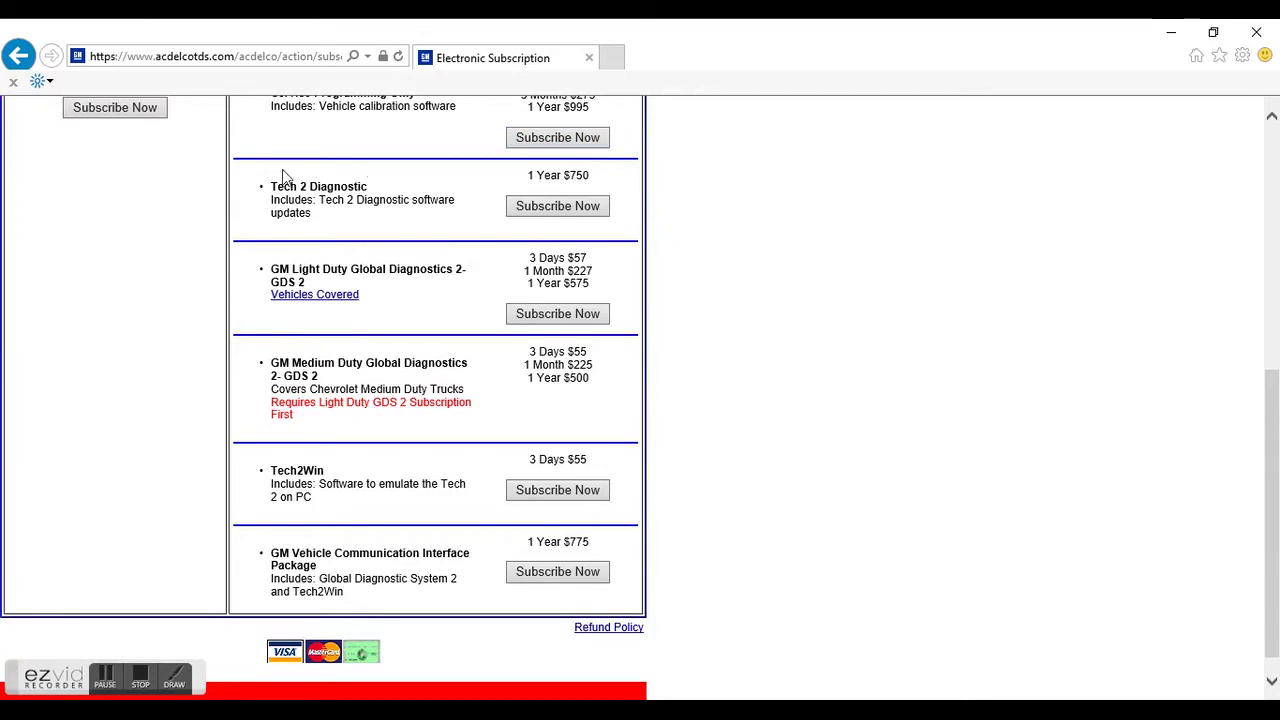
drag(257, 248, 257, 300)
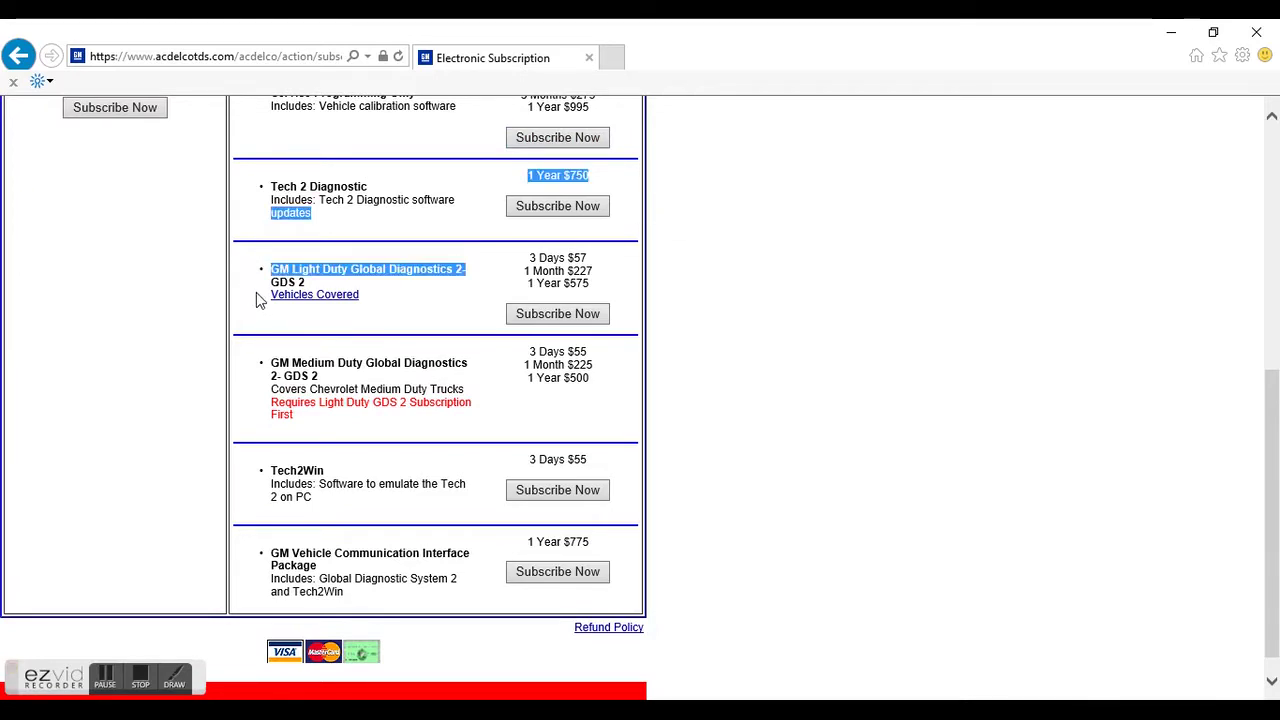
click(252, 300)
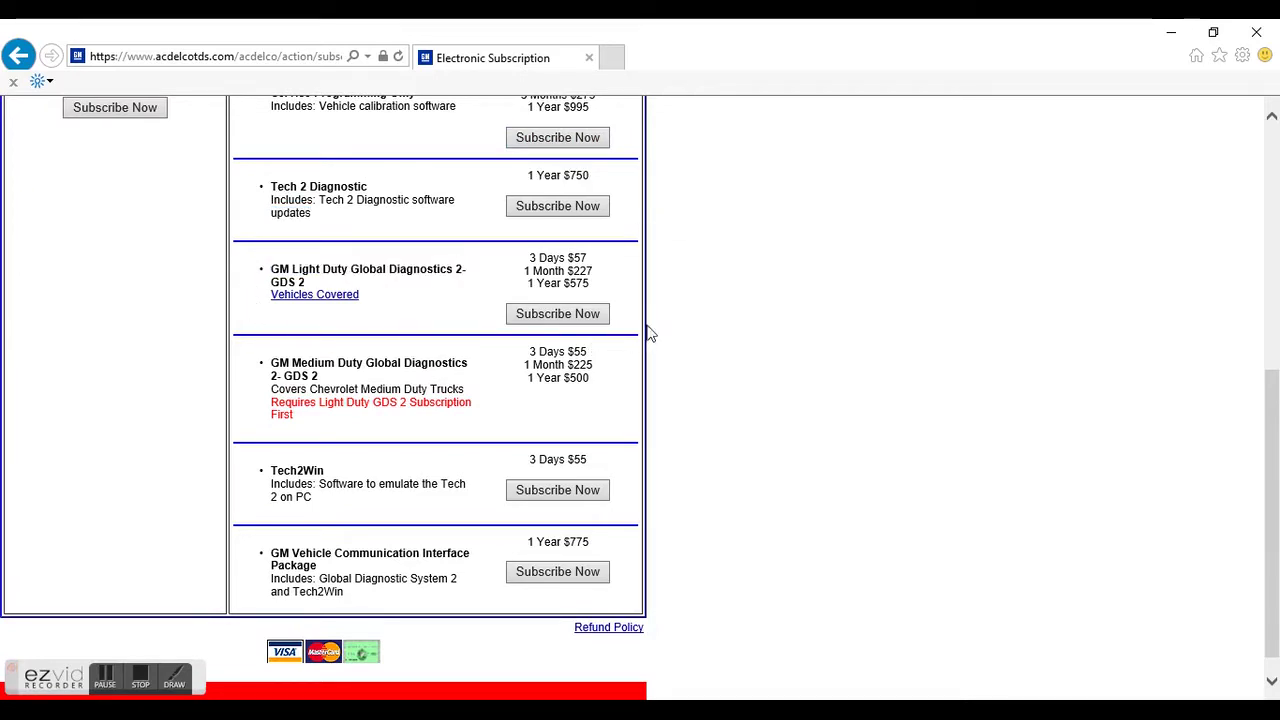